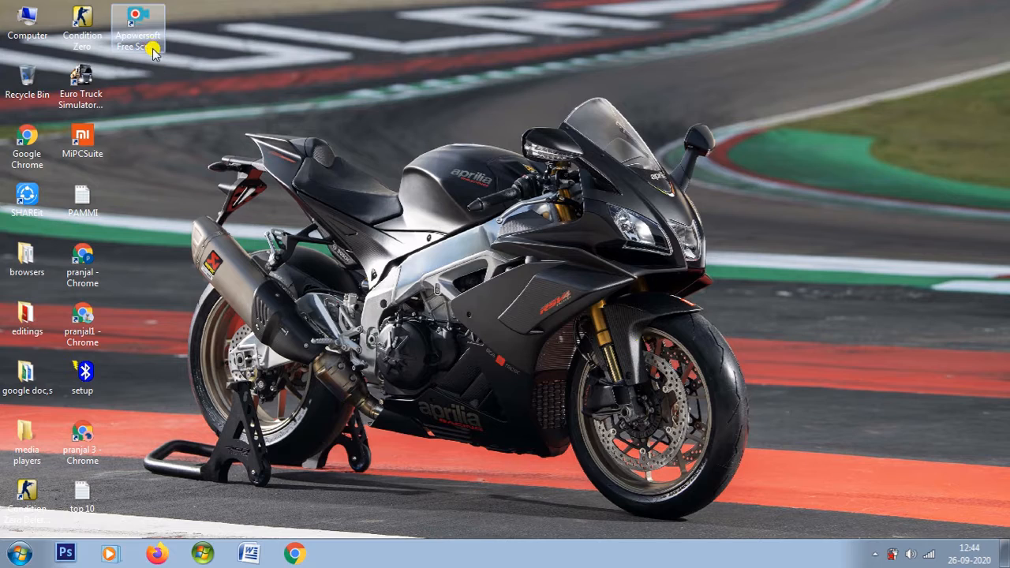
right_click(248, 102)
click(283, 144)
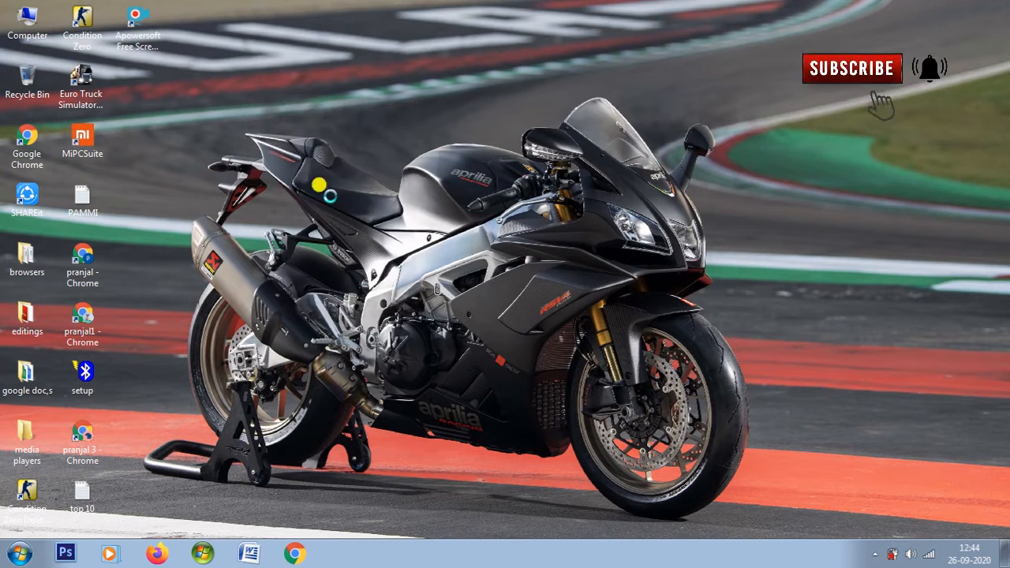
right_click(281, 140)
click(324, 181)
right_click(324, 185)
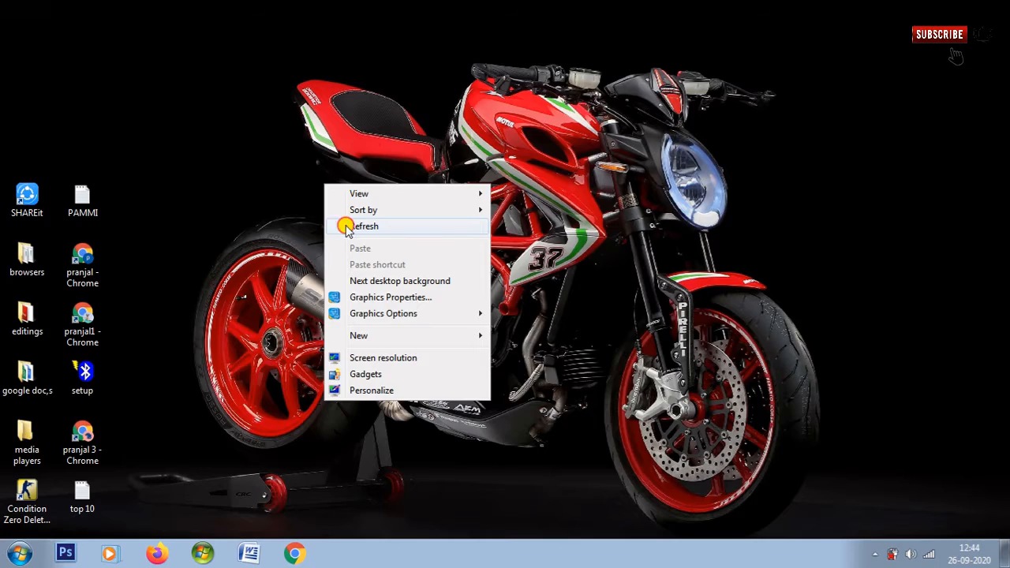
click(345, 225)
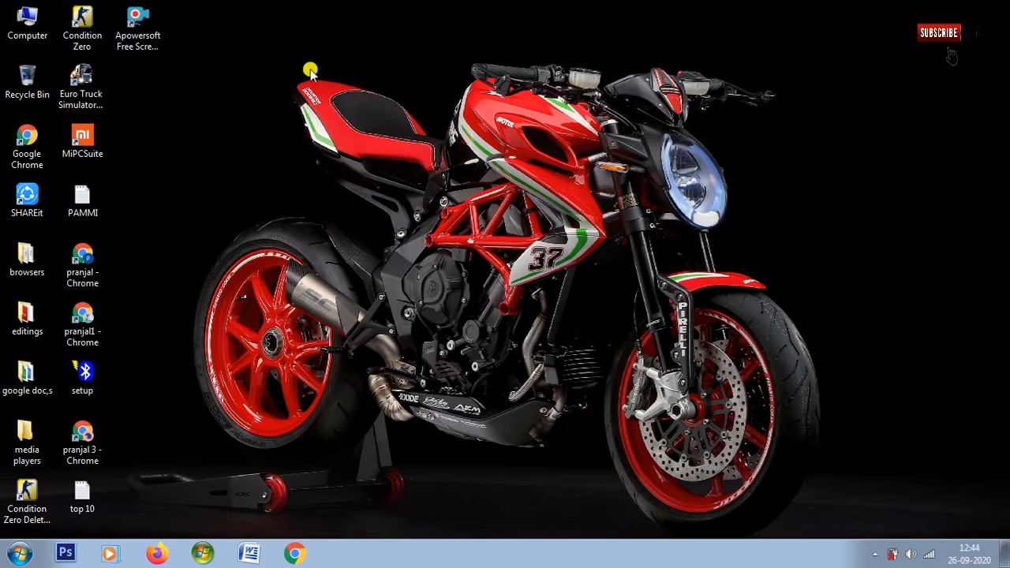
right_click(571, 160)
click(593, 203)
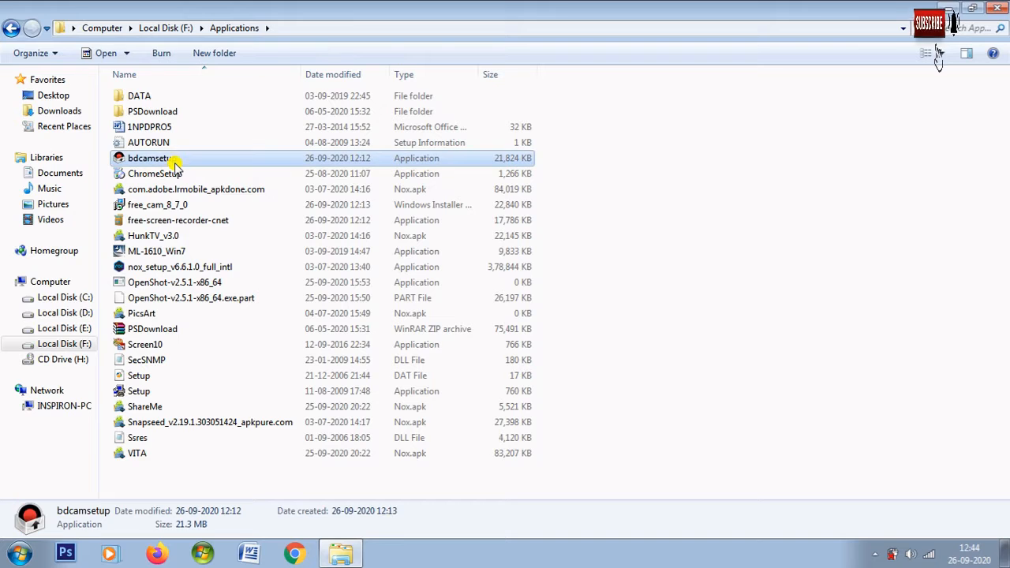
Run the bdcamsetup installer in English, accepting the license agreement and the General install components.
double_click(167, 161)
click(526, 311)
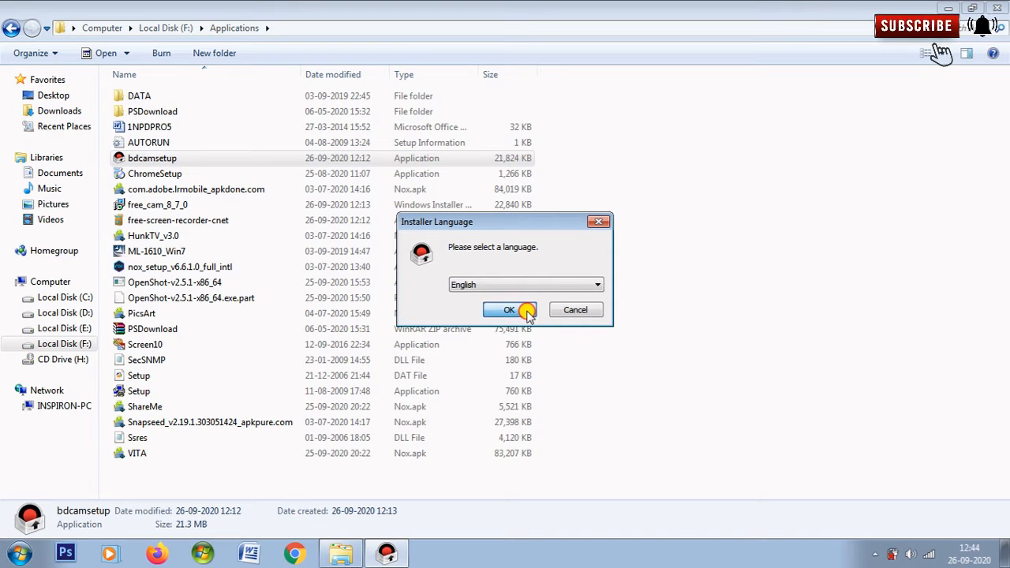
click(600, 402)
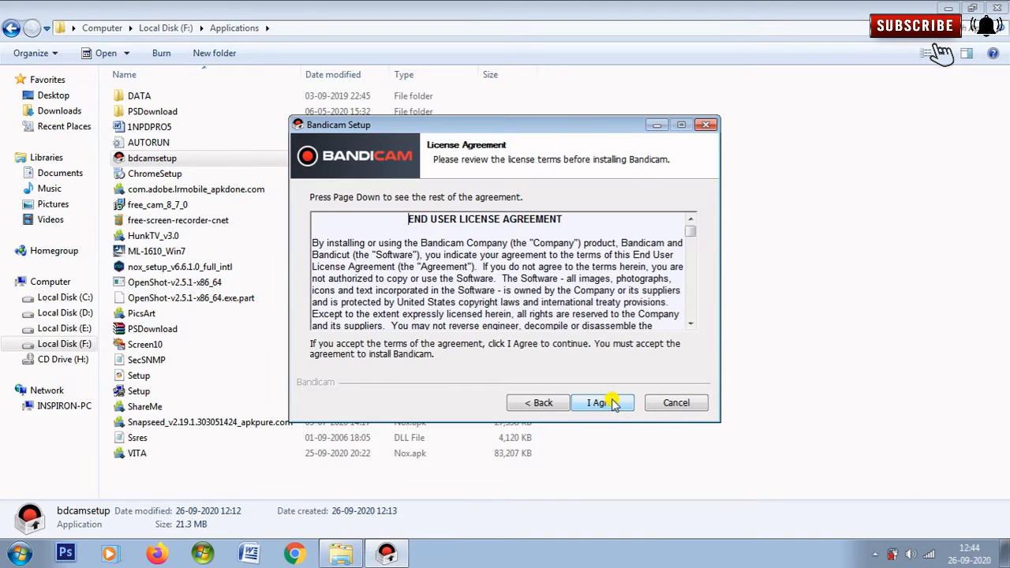
click(617, 404)
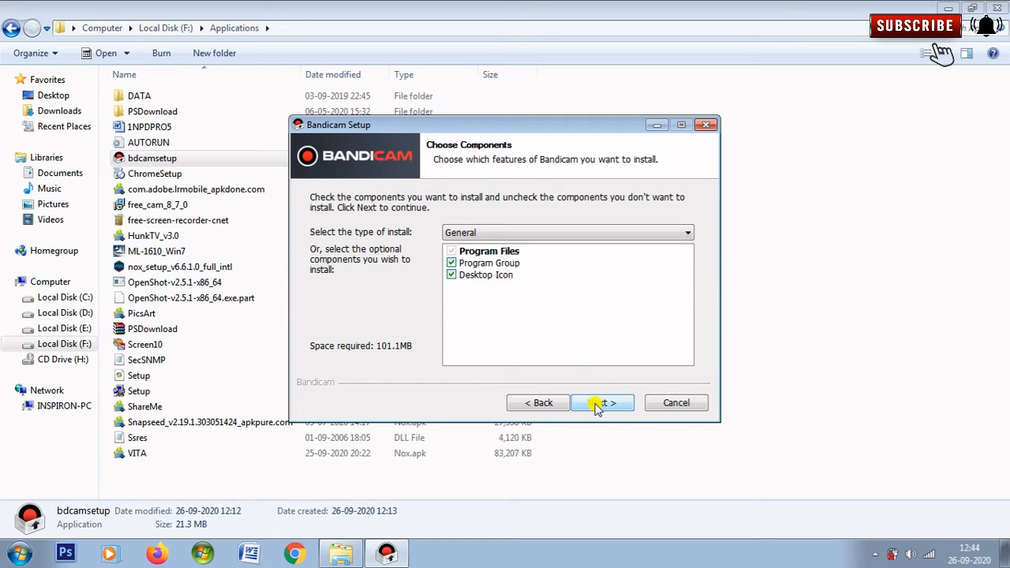
click(598, 403)
Browse for another install location and select Local Disk (E:) under Computer.
click(626, 314)
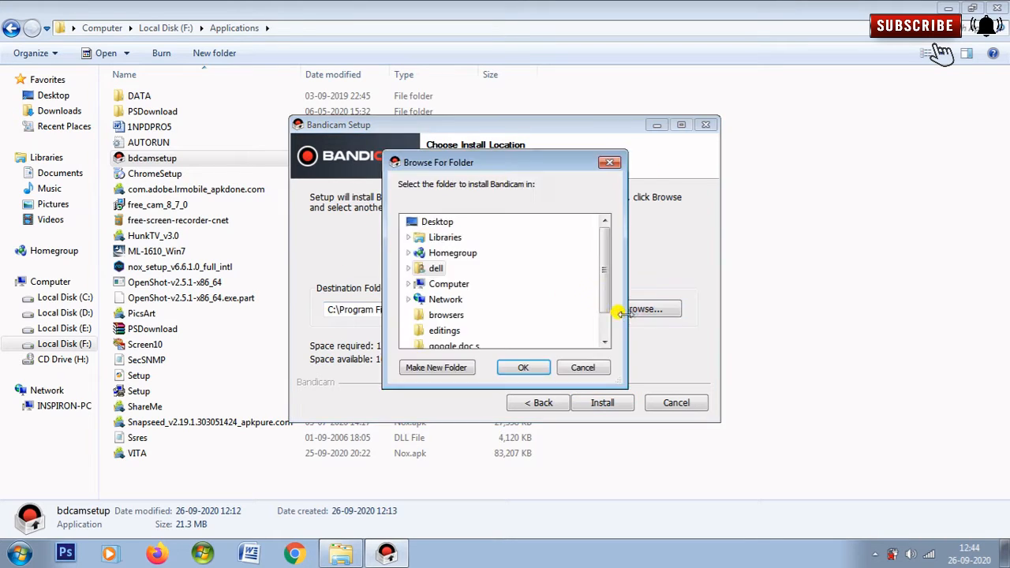
double_click(419, 288)
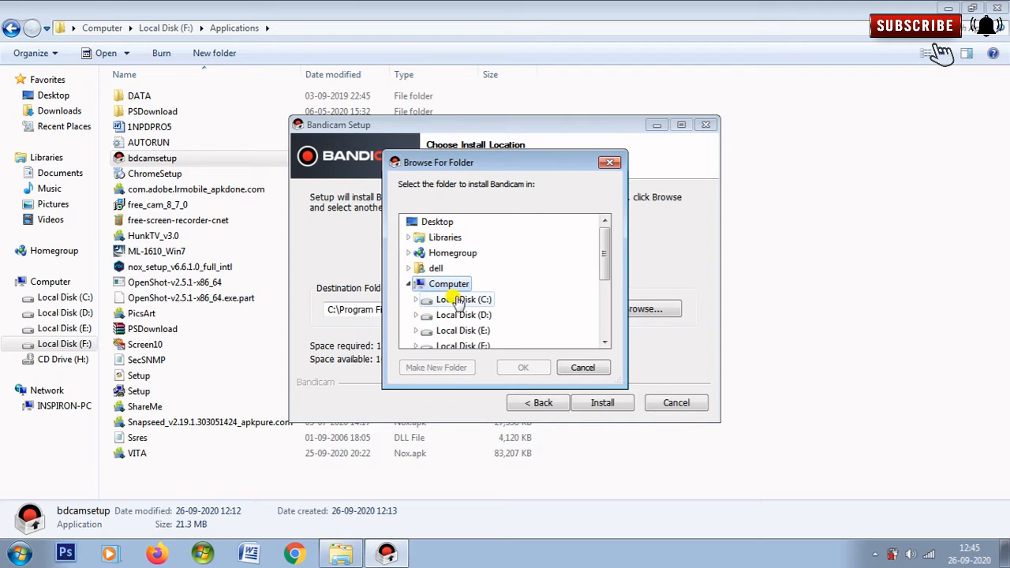
scroll(452, 299, down, 2)
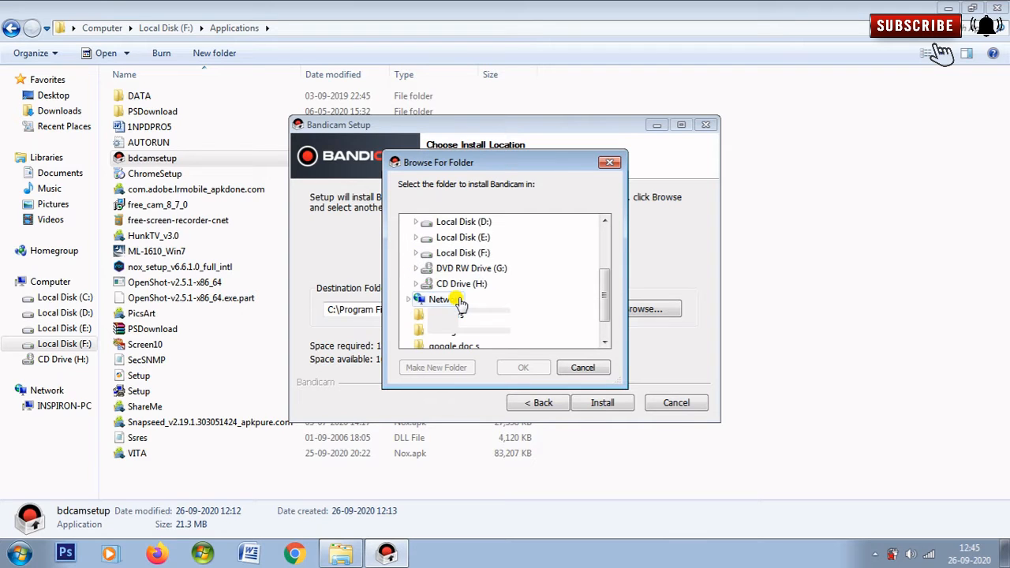
click(452, 238)
Look through the folders on Local Disk (E:) and Local Disk (F:), including the Applications folder.
scroll(461, 304, down, 8)
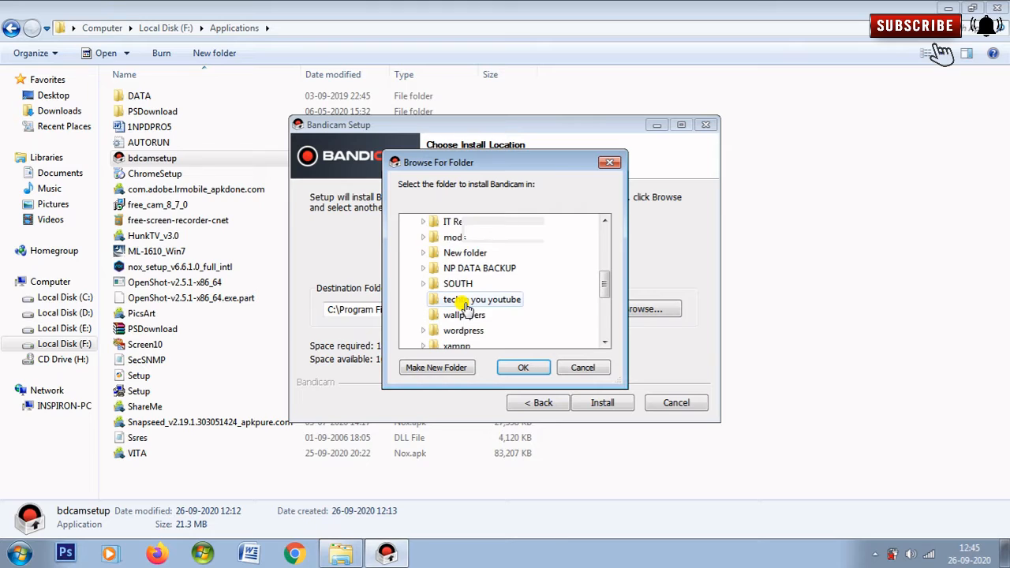
scroll(463, 304, up, 5)
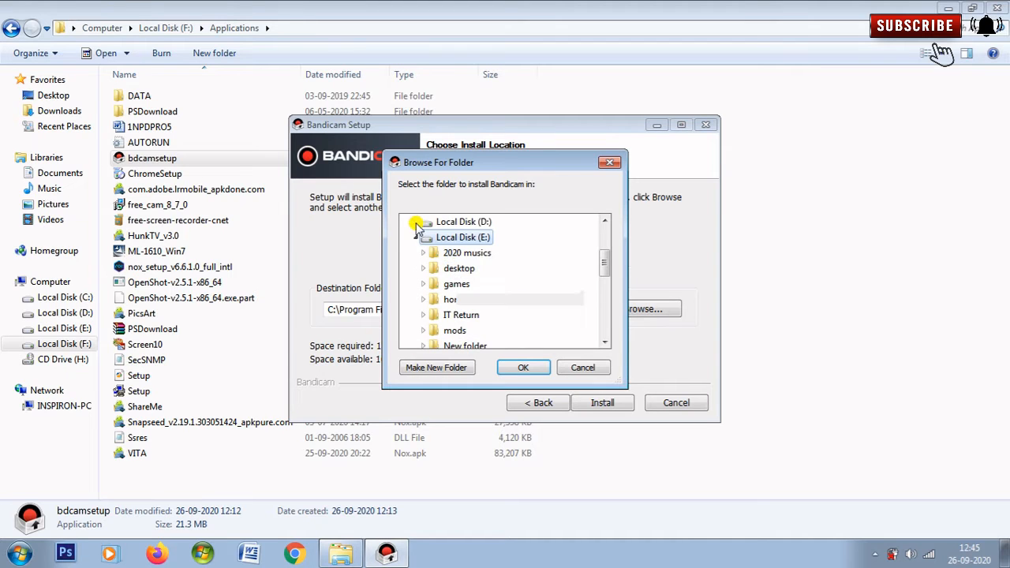
click(416, 238)
click(416, 253)
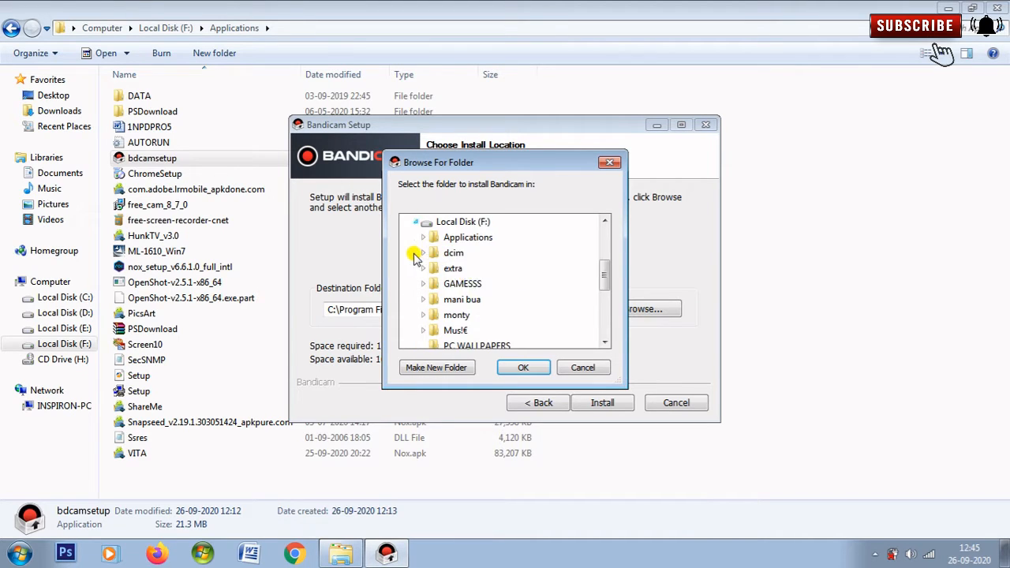
scroll(465, 280, down, 2)
scroll(465, 280, up, 2)
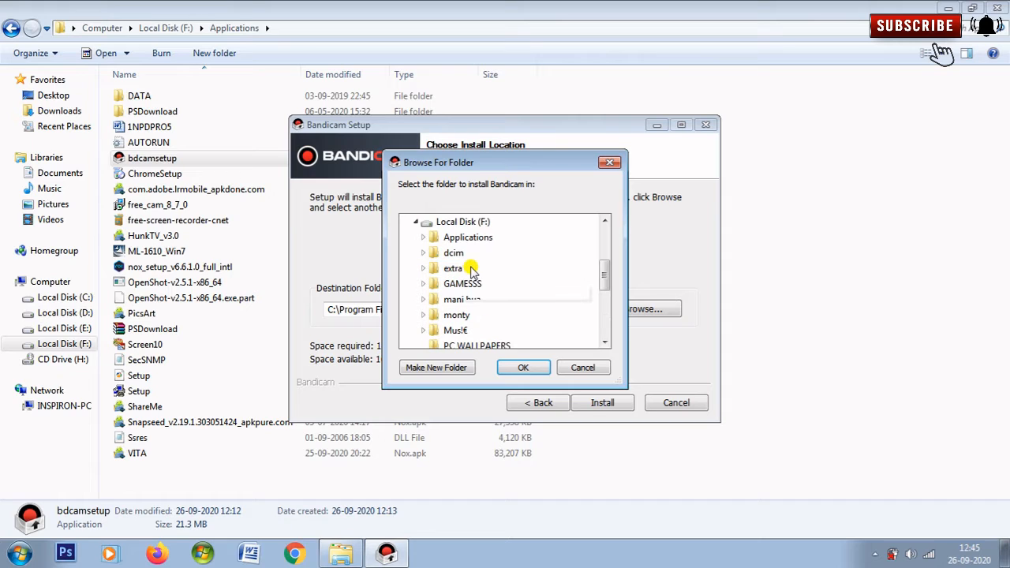
scroll(469, 272, down, 2)
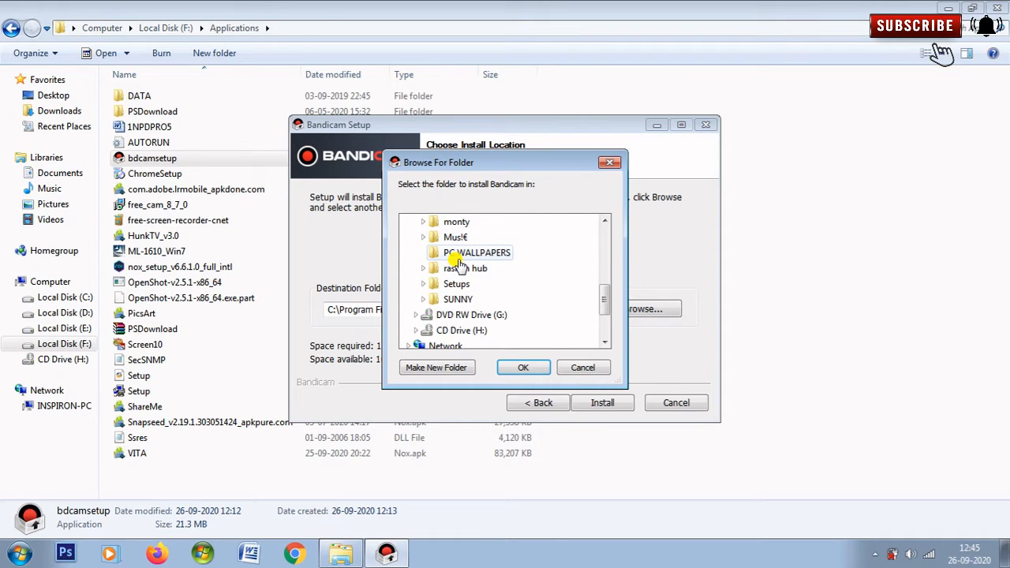
scroll(458, 260, up, 2)
click(423, 238)
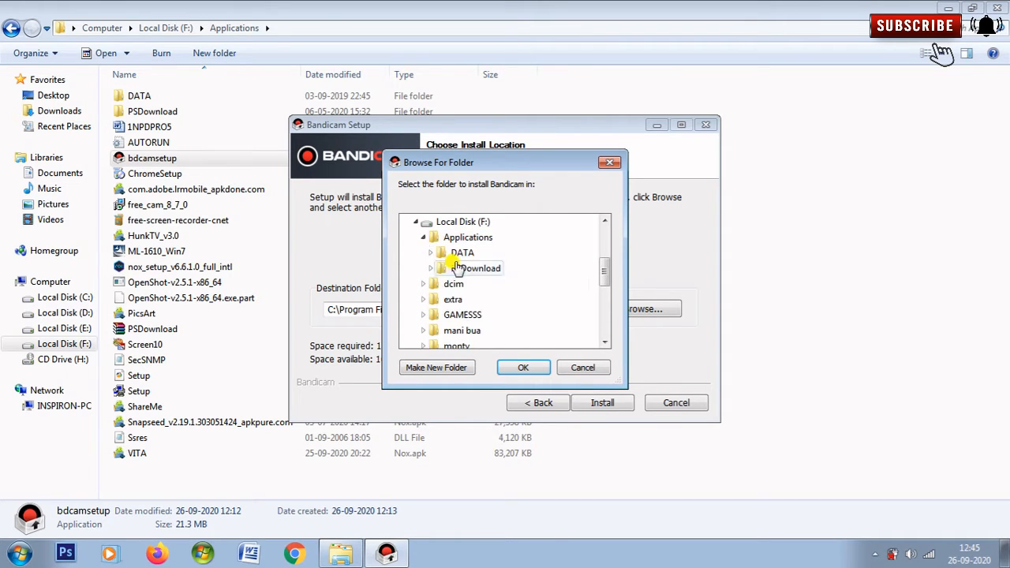
Install Bandicam to E:\Bandicam and finish the setup with Run Bandicam enabled.
click(527, 369)
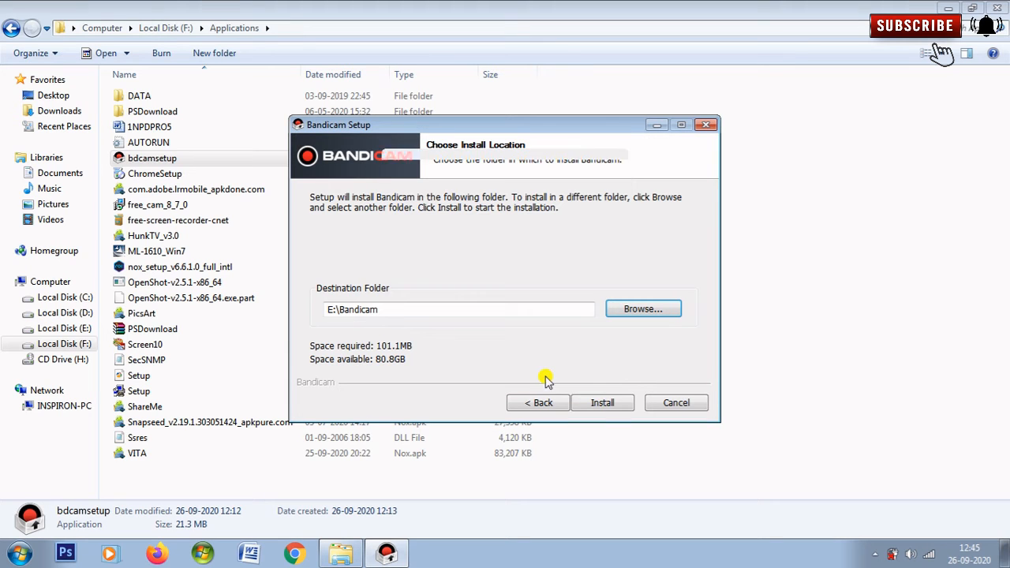
click(603, 404)
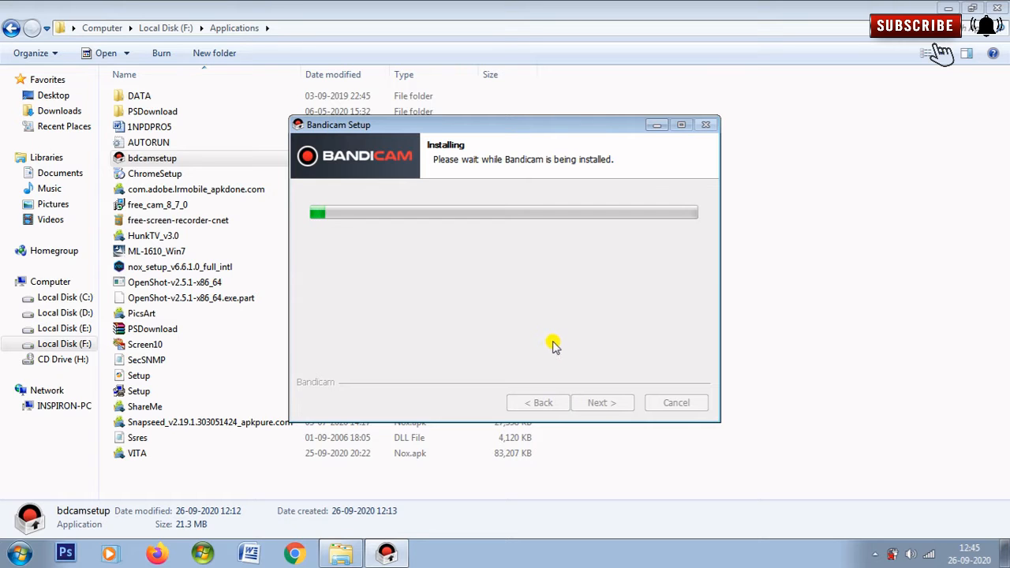
click(952, 6)
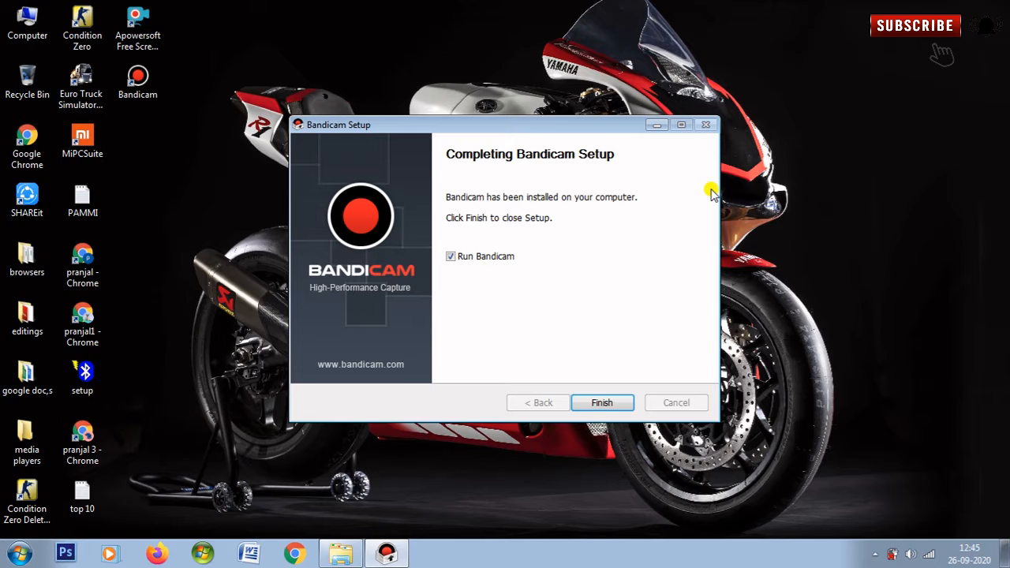
click(611, 401)
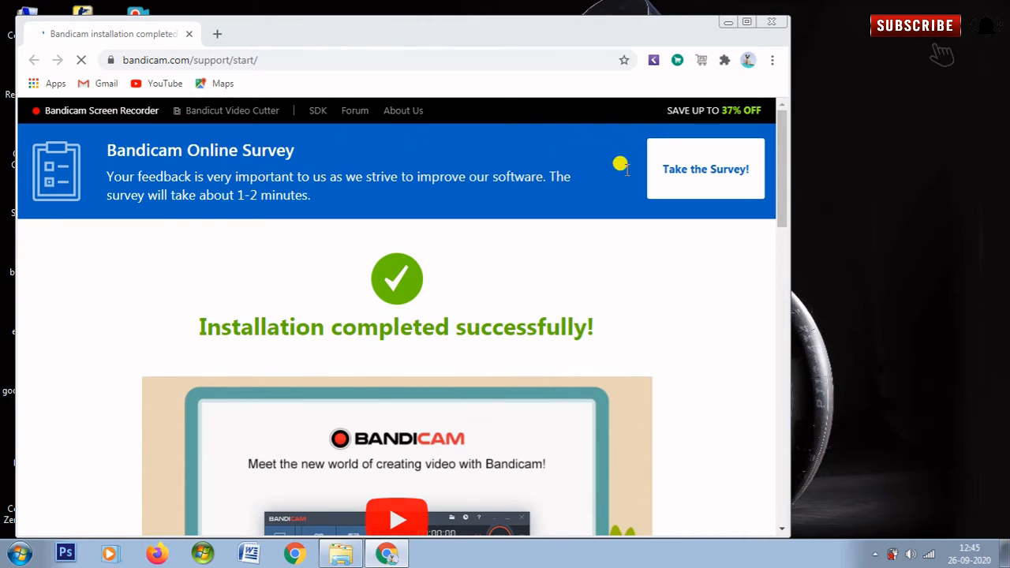
Minimize the installation web page and accept the Intel QSV H.264 encoder for Bandicam.
click(728, 22)
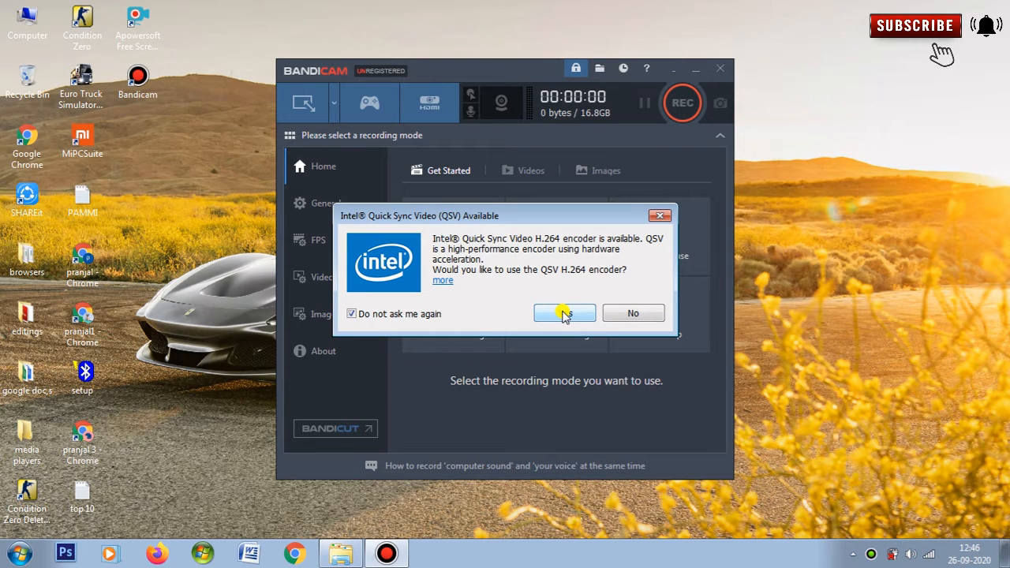
click(565, 314)
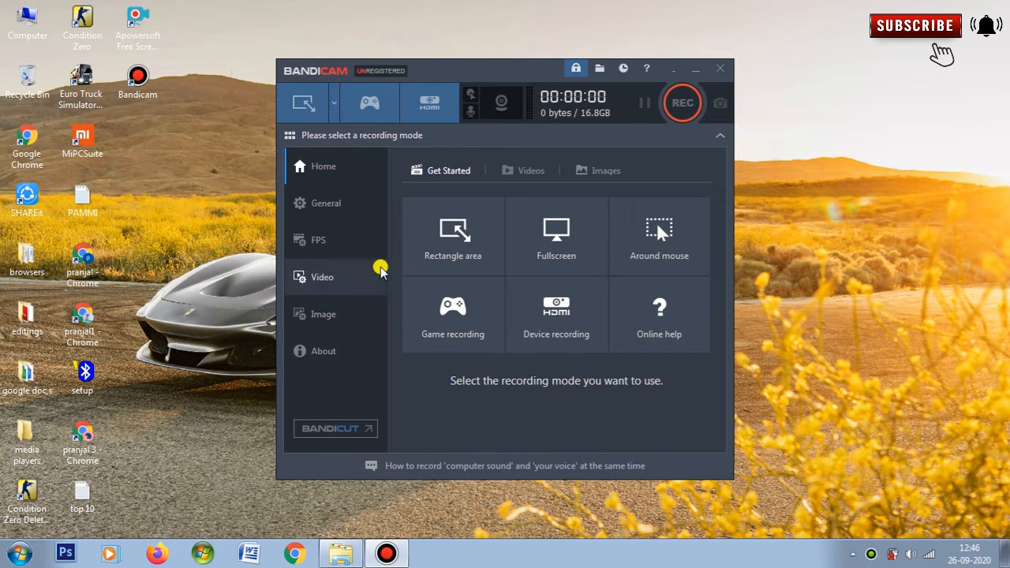
Review the Game recording, Rectangle area and Fullscreen recording modes and the General options.
click(476, 314)
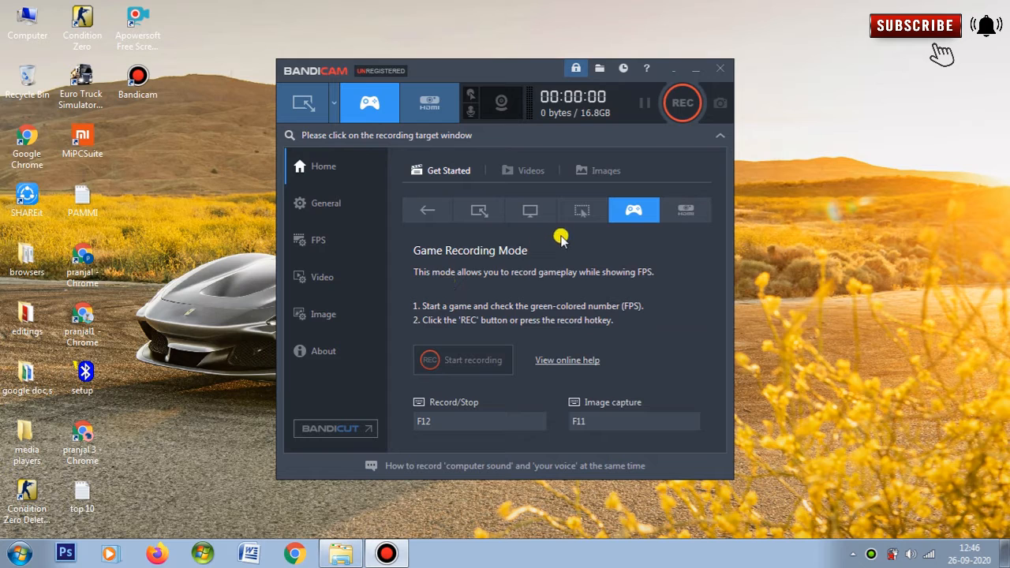
click(479, 212)
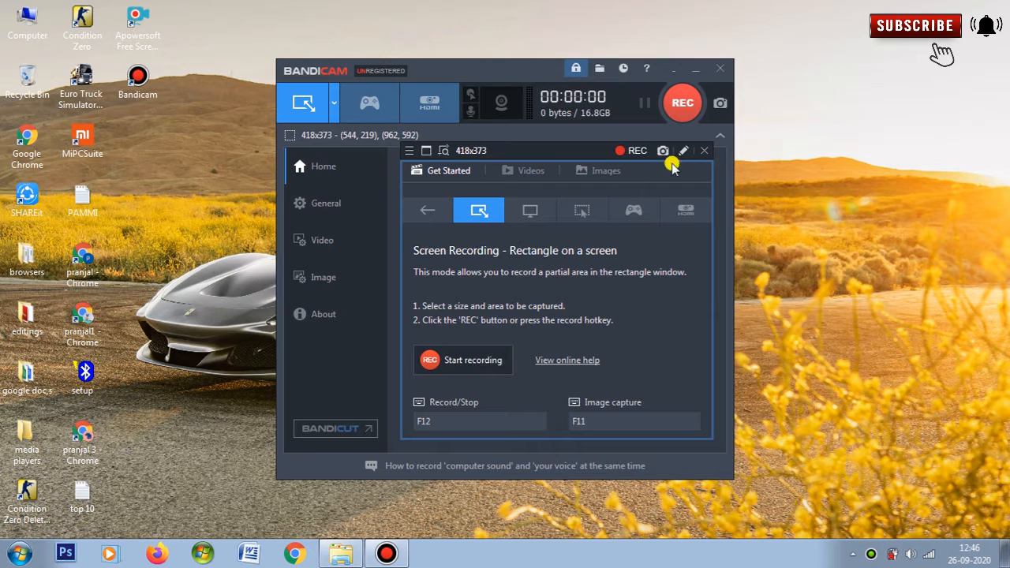
click(704, 150)
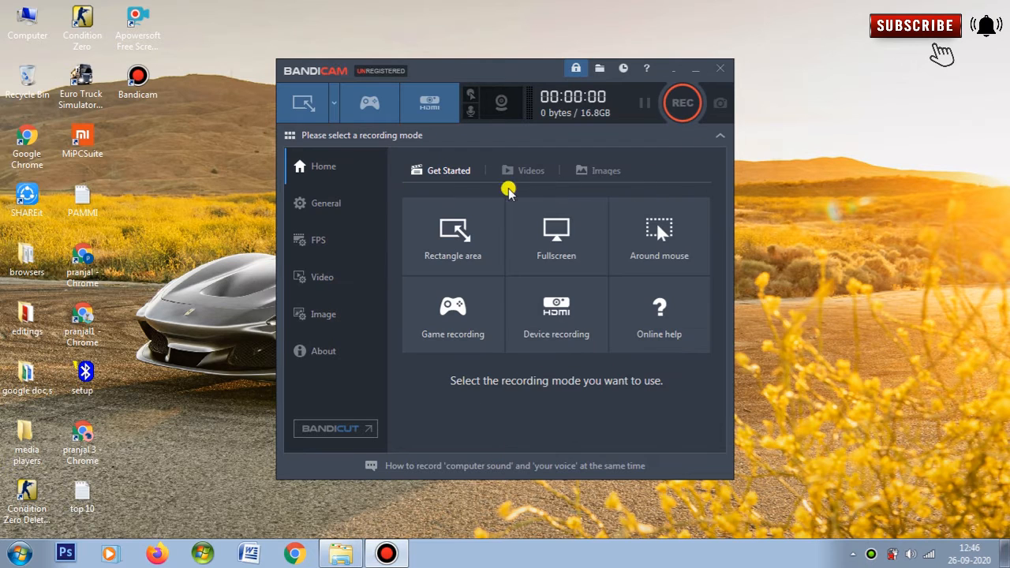
click(562, 238)
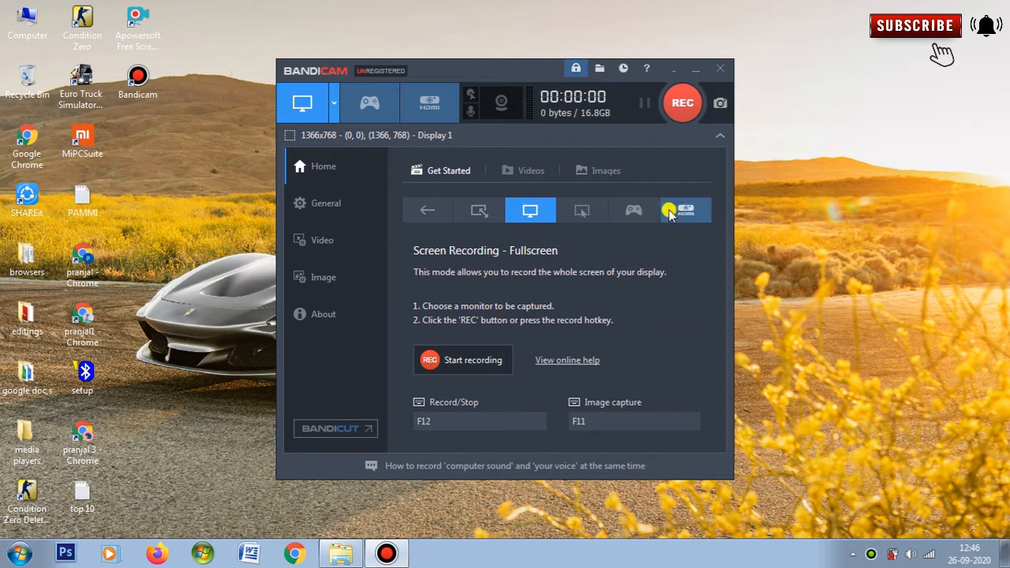
click(324, 202)
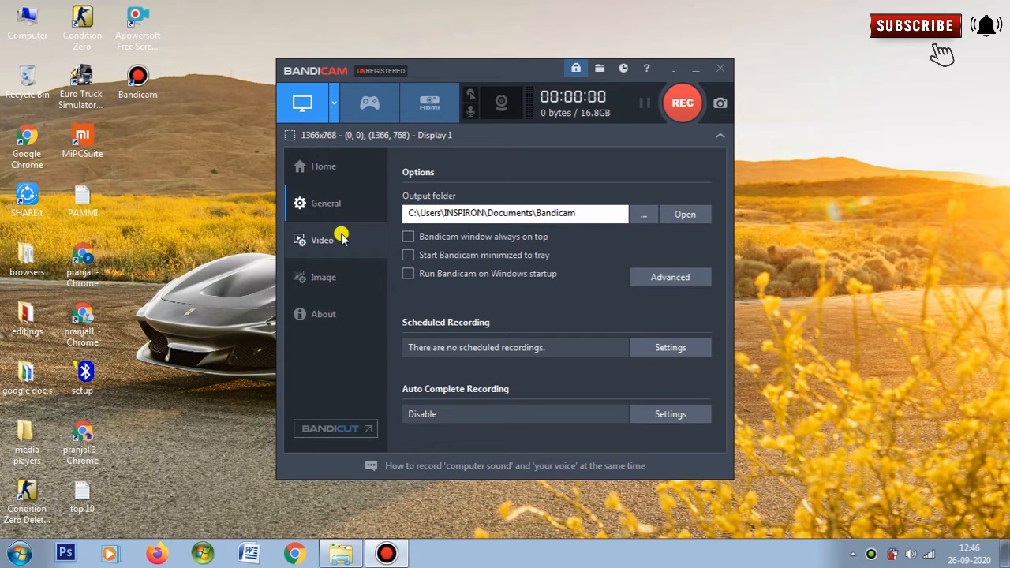
click(371, 105)
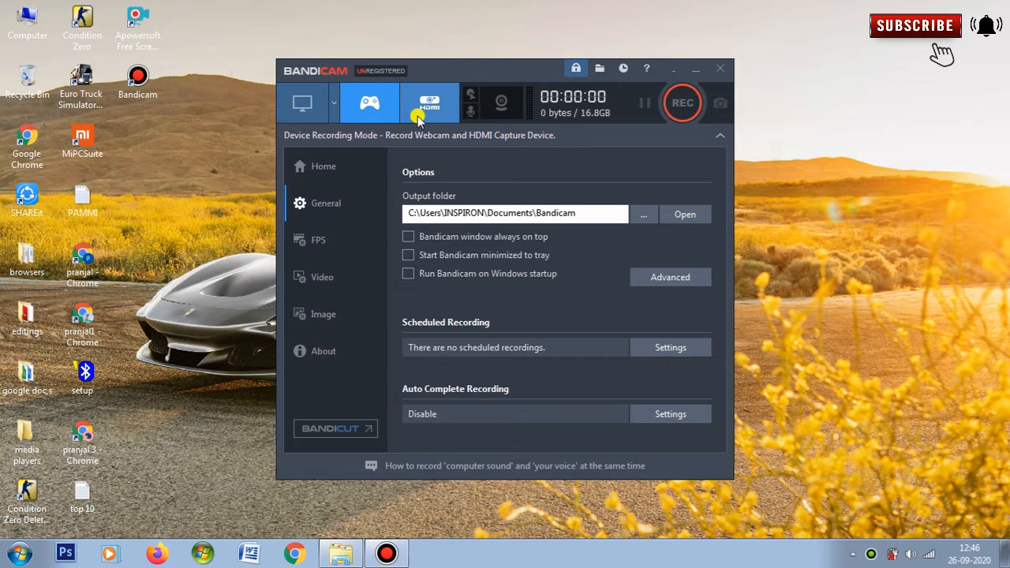
Switch to device recording mode and set the Integrated Webcam format to 1280 x 720, 30.00 fps, MJPG.
click(426, 115)
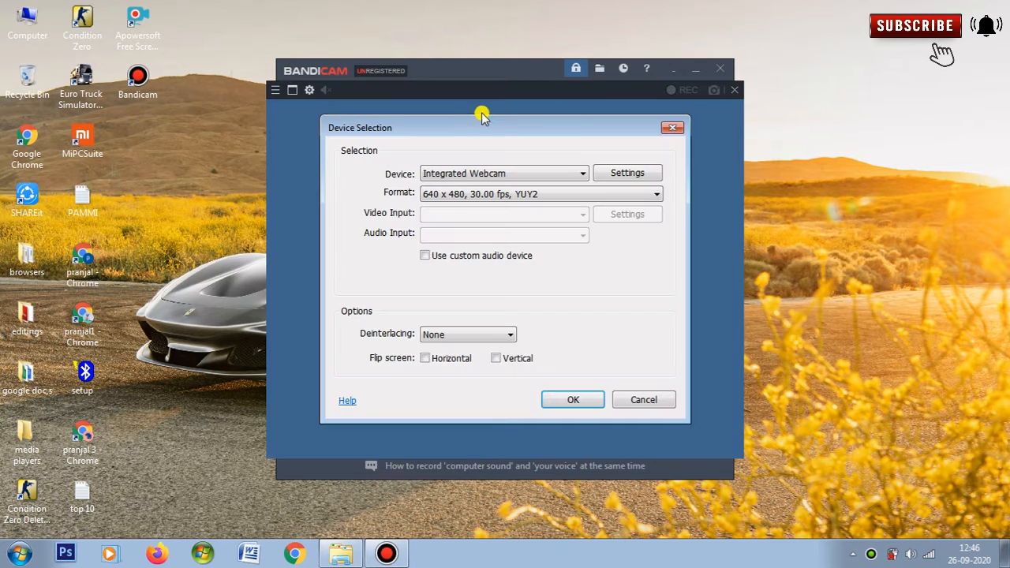
click(502, 175)
click(505, 176)
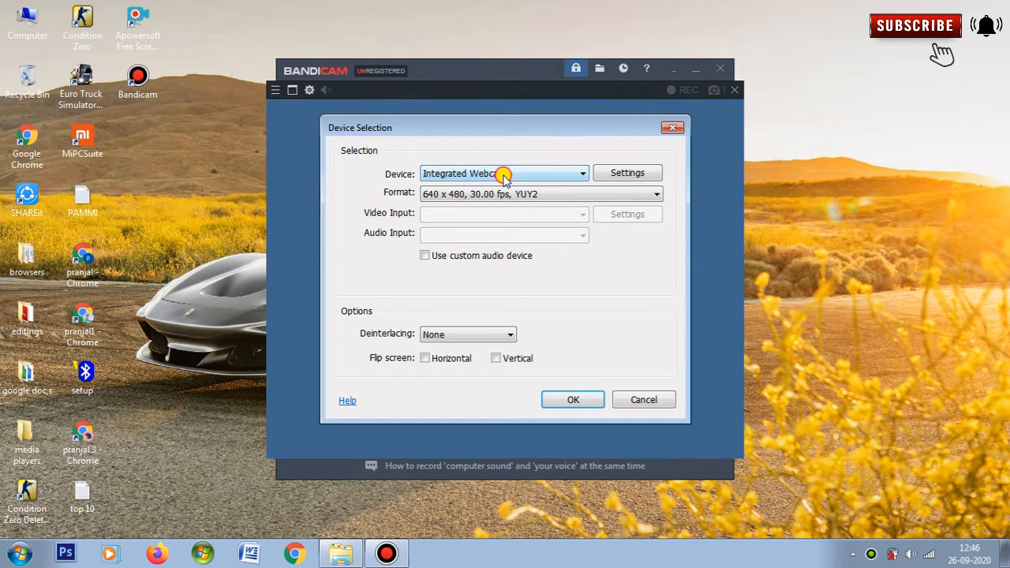
click(513, 195)
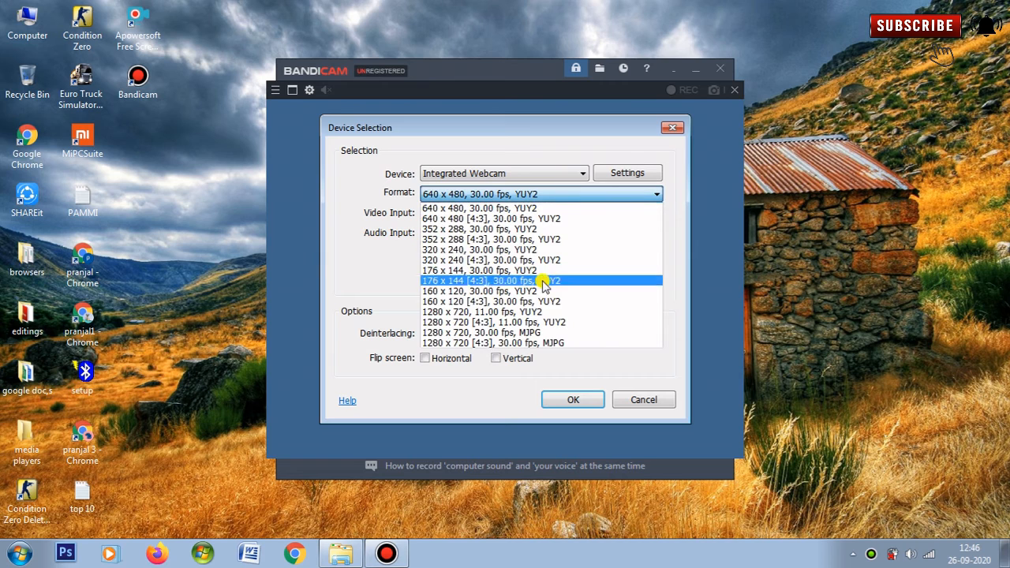
click(554, 193)
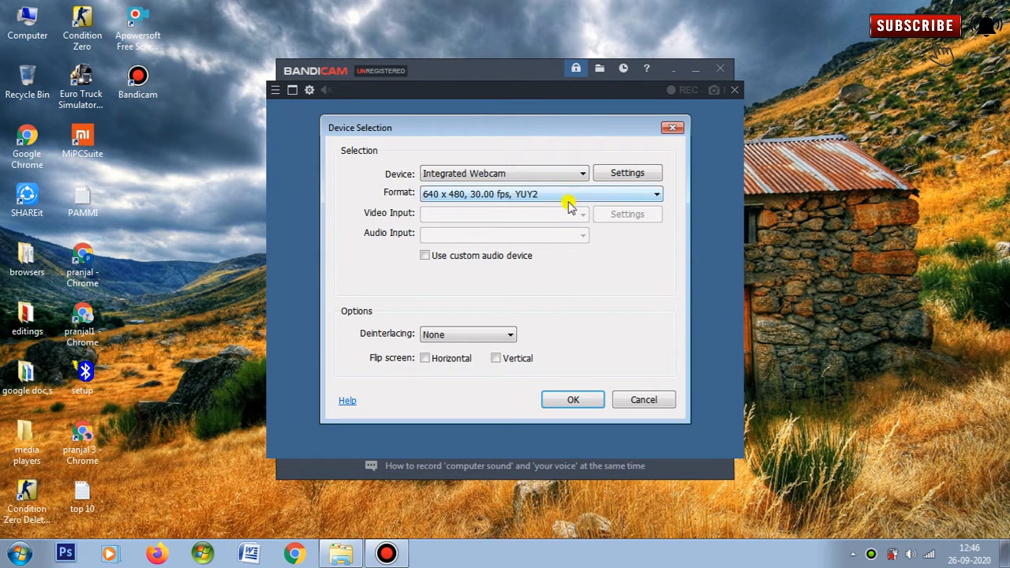
click(570, 203)
click(550, 334)
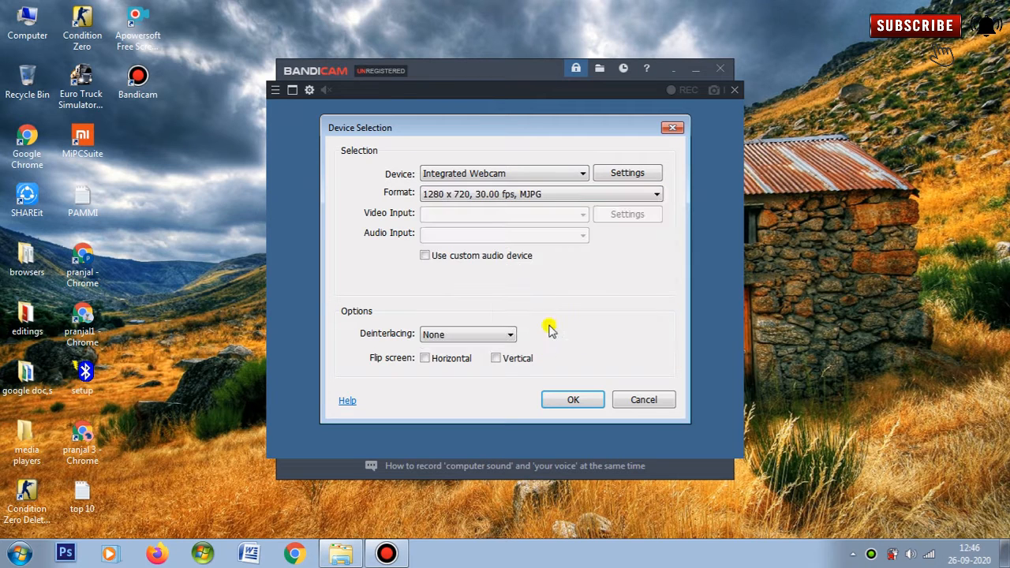
Check the available deinterlacing options for the webcam device.
click(552, 207)
click(333, 251)
click(496, 336)
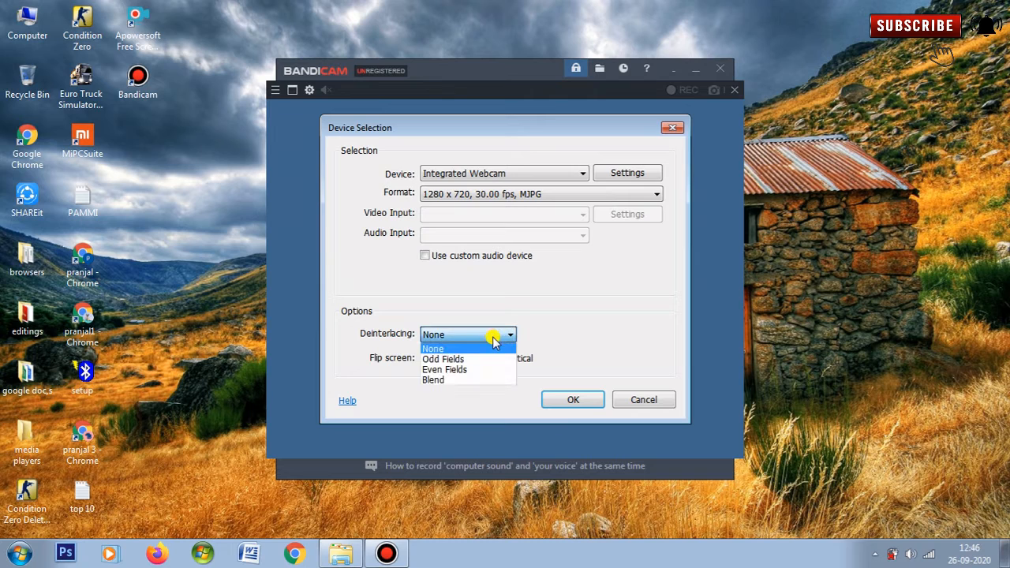
click(495, 338)
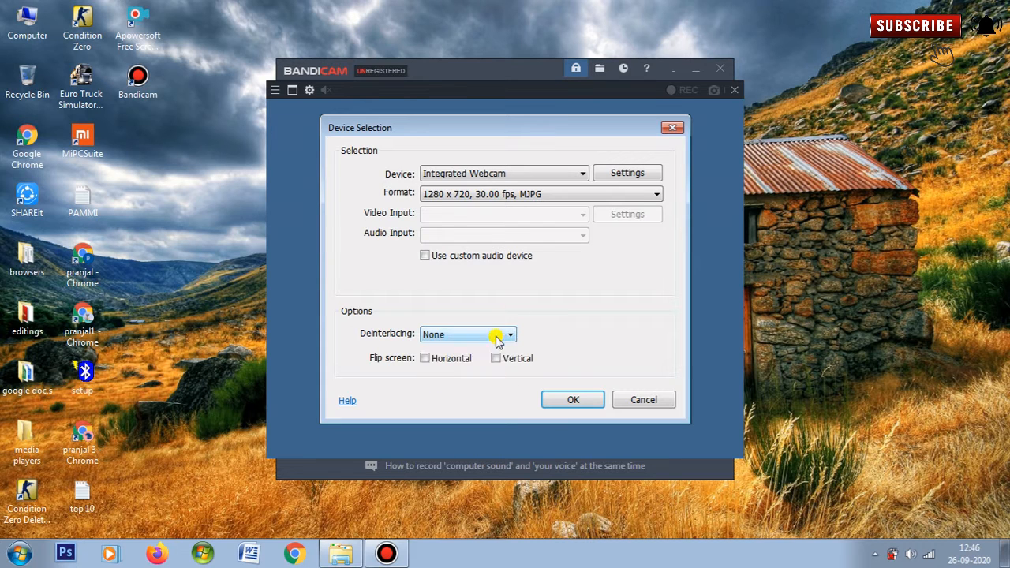
Cancel the device selection and enable mouse click effects in the video recording options.
click(642, 400)
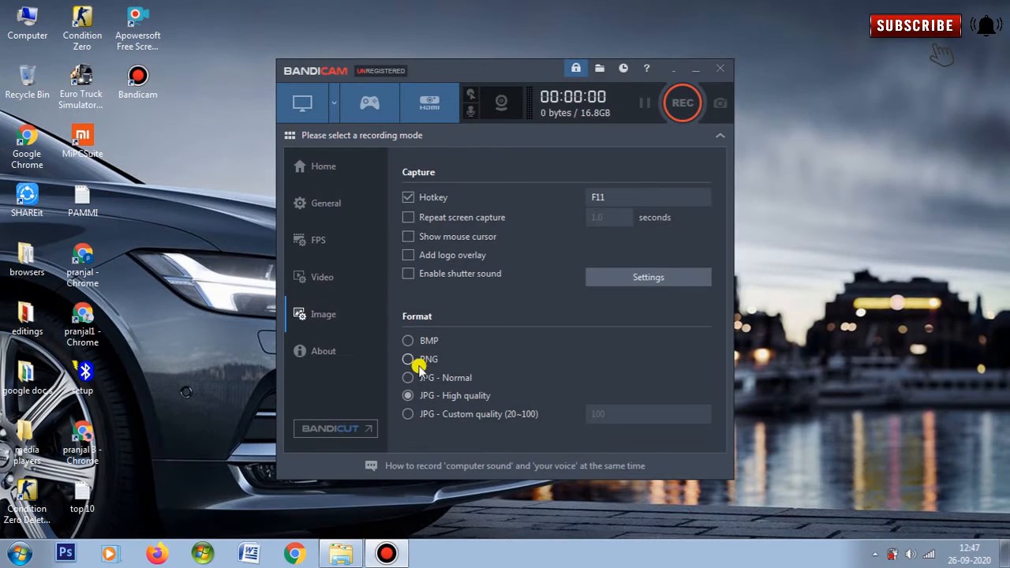
click(341, 278)
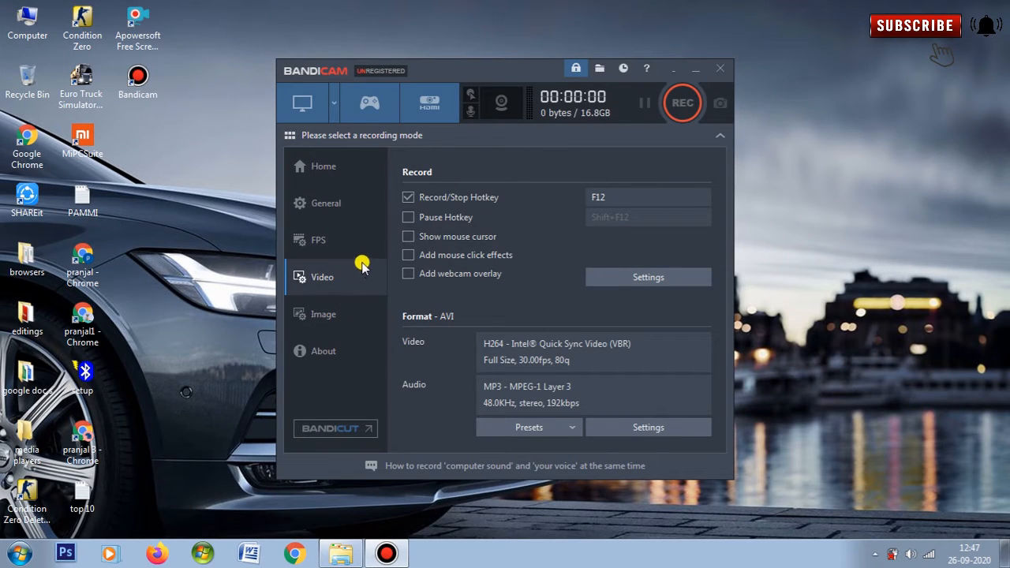
click(414, 274)
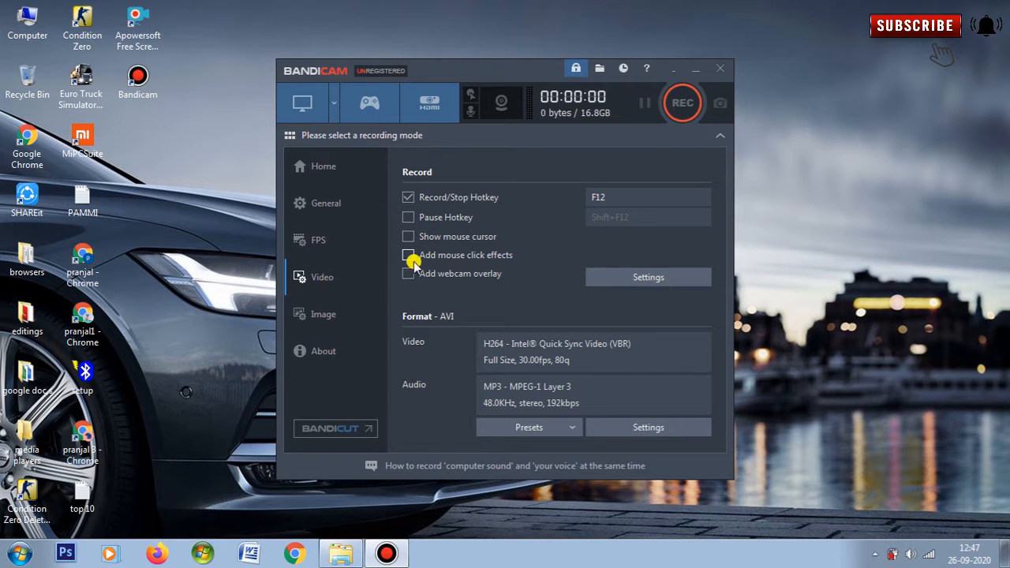
click(409, 257)
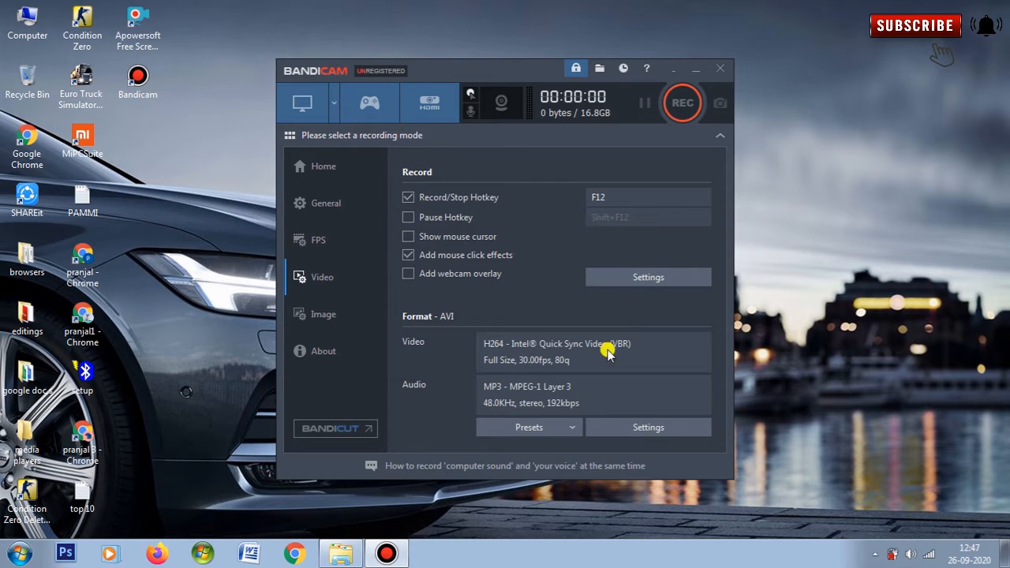
In the video format settings, keep the size at Full Size and set the frame rate to 480 FPS.
click(635, 427)
click(543, 186)
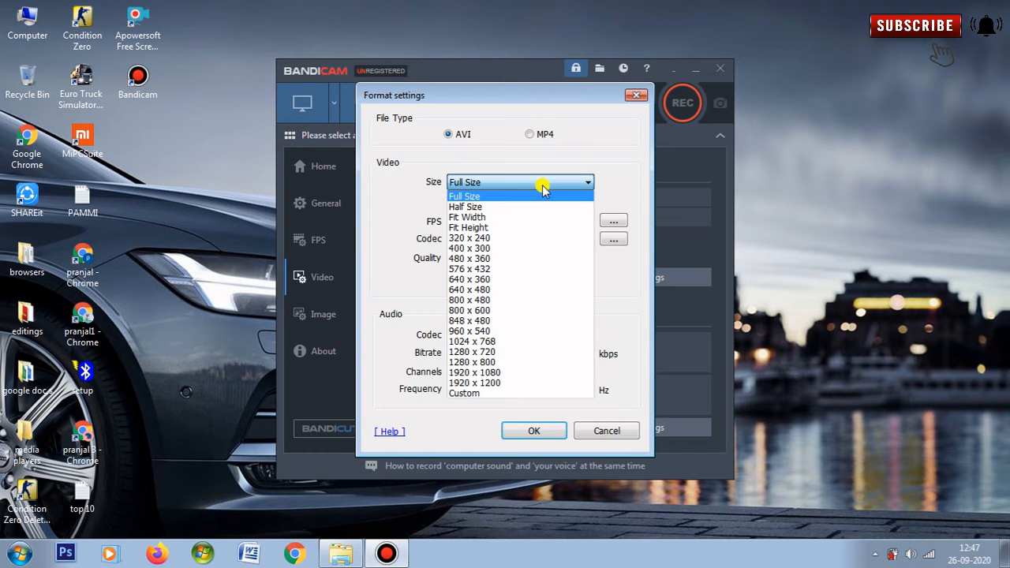
click(543, 196)
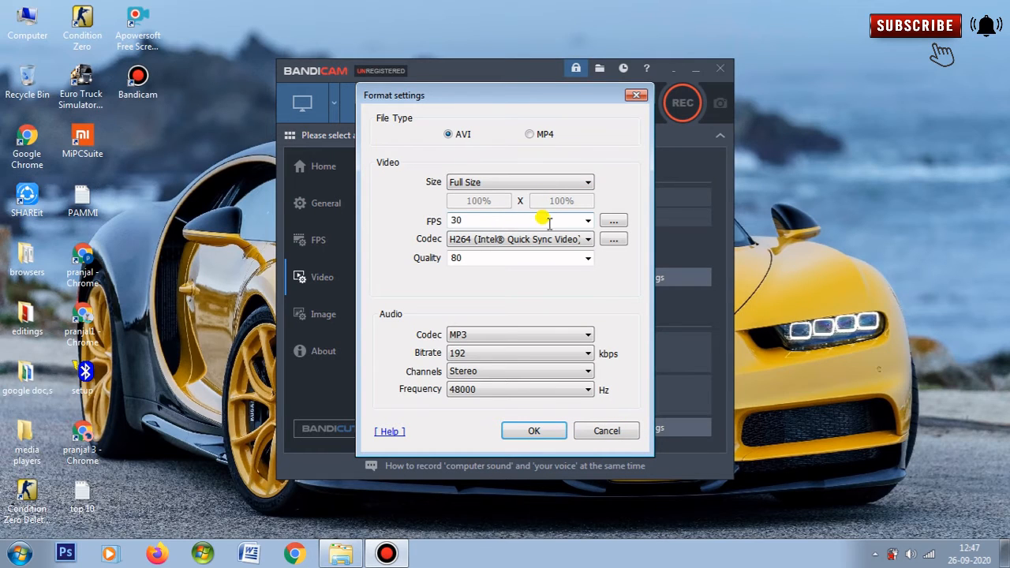
click(587, 221)
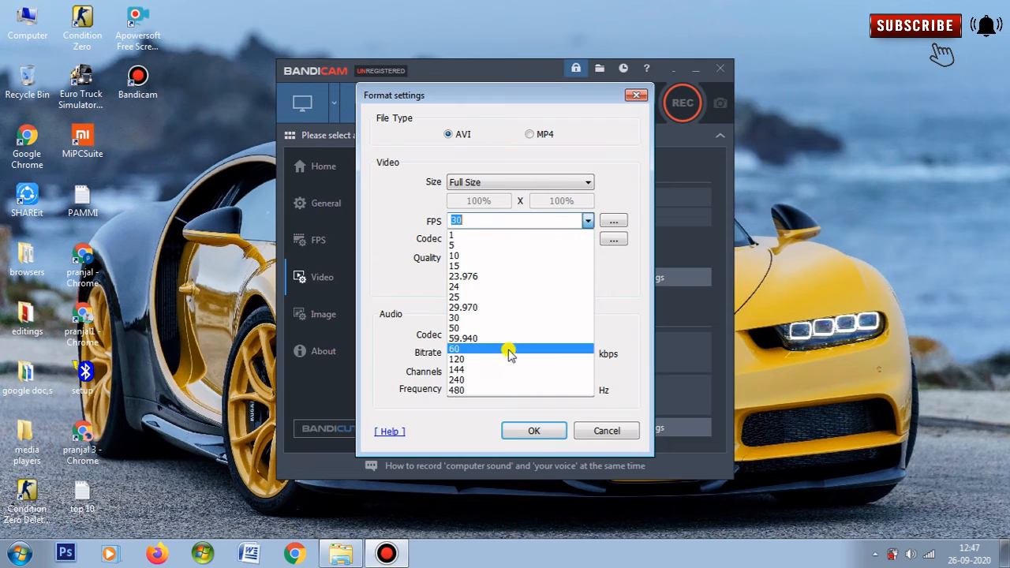
click(497, 390)
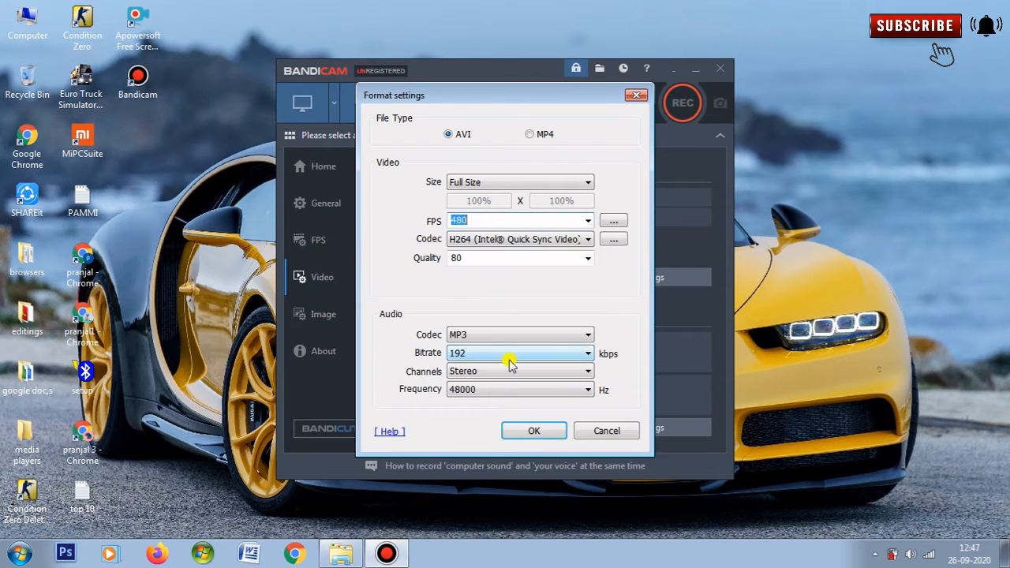
Keep the H264 (Intel Quick Sync Video) codec and set the video quality to 100.
click(574, 241)
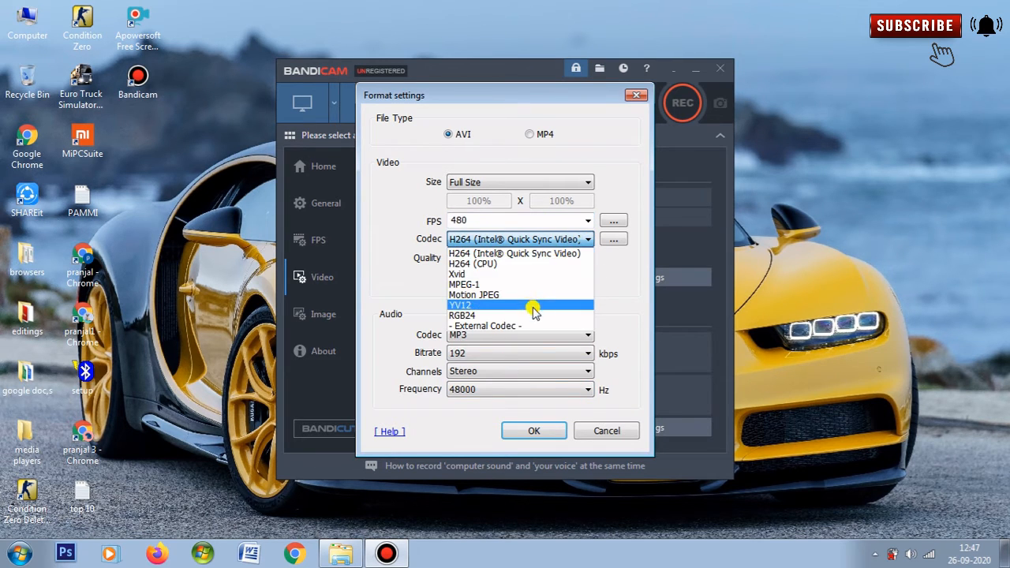
click(557, 240)
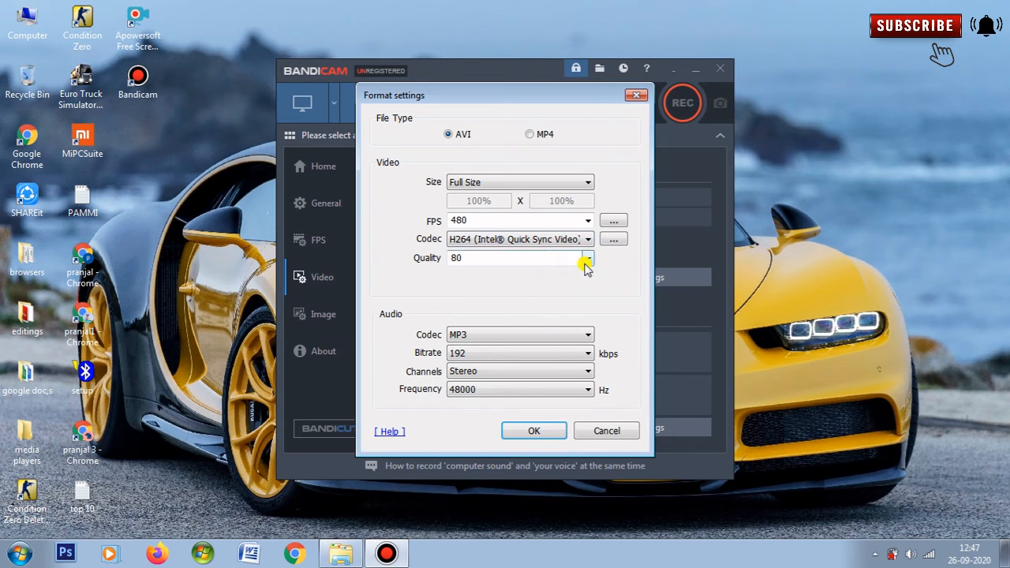
click(588, 259)
click(517, 365)
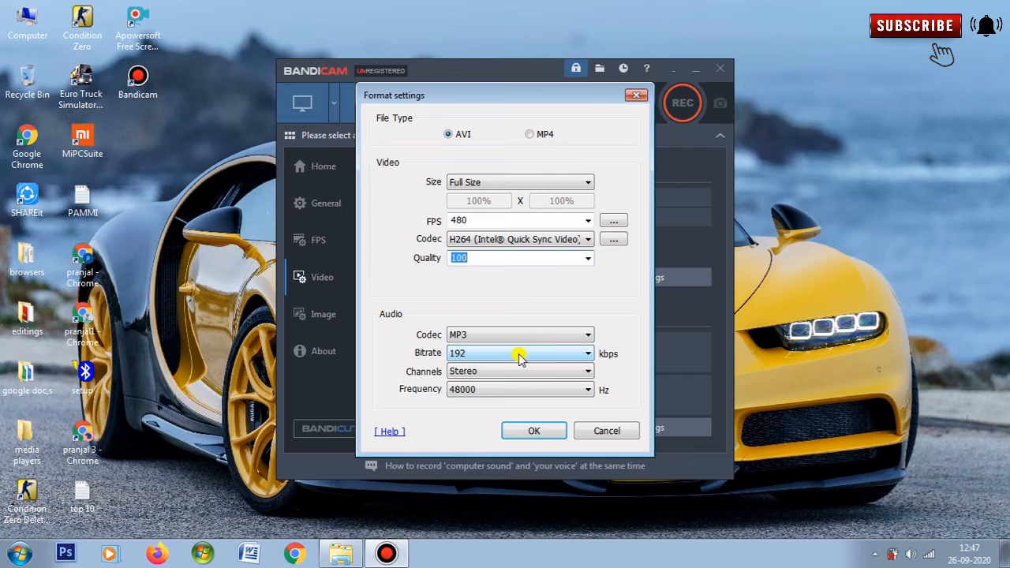
click(587, 258)
click(588, 261)
Set the MP3 audio bitrate to 320 kbps and keep the channels on Stereo.
click(565, 342)
click(544, 357)
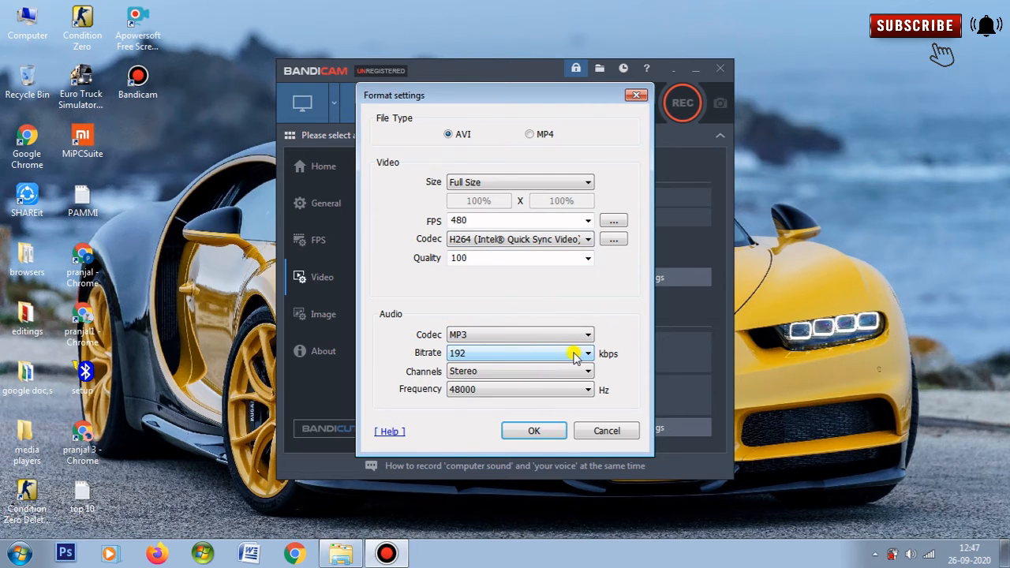
click(575, 357)
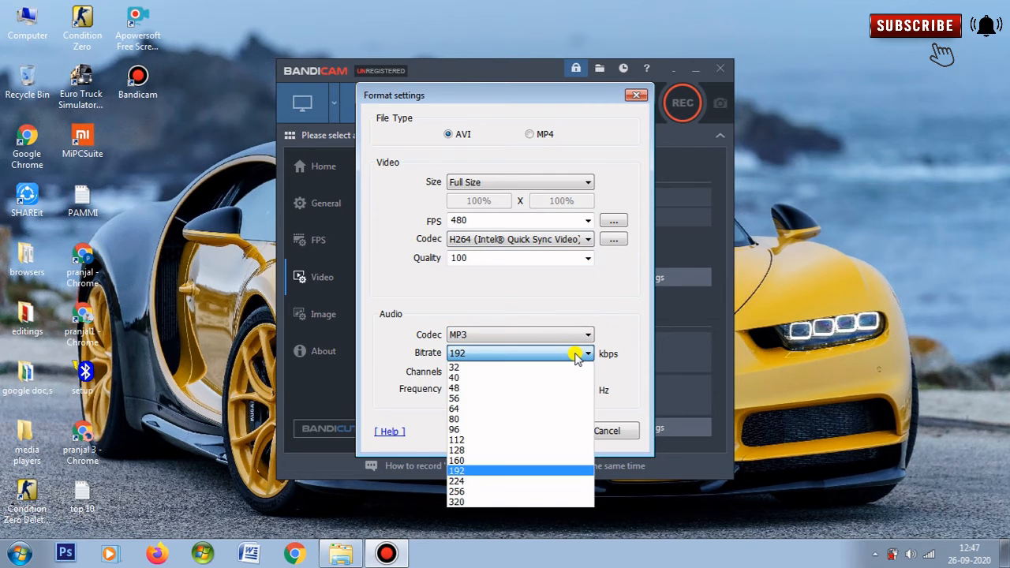
click(489, 505)
click(558, 370)
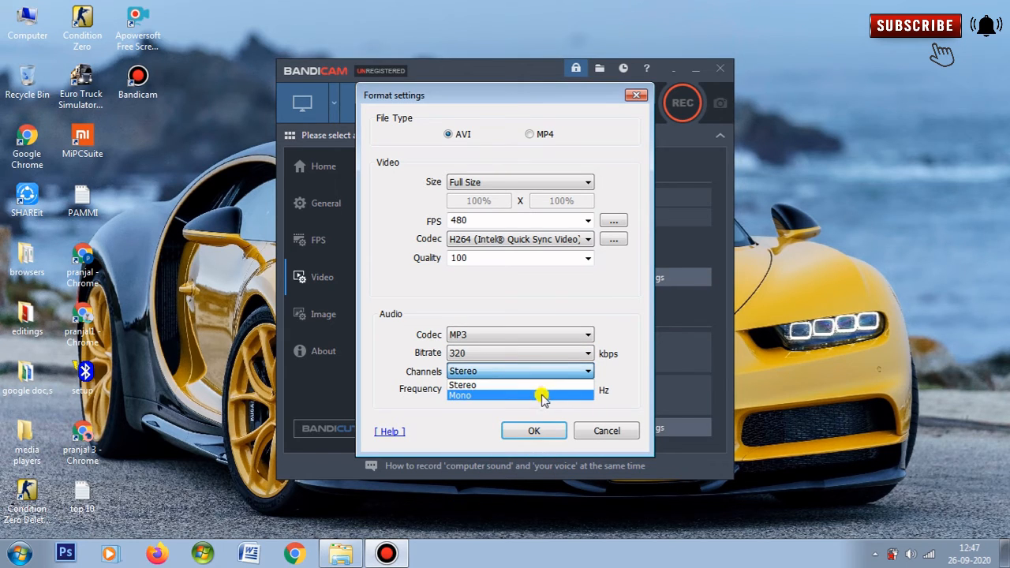
click(544, 385)
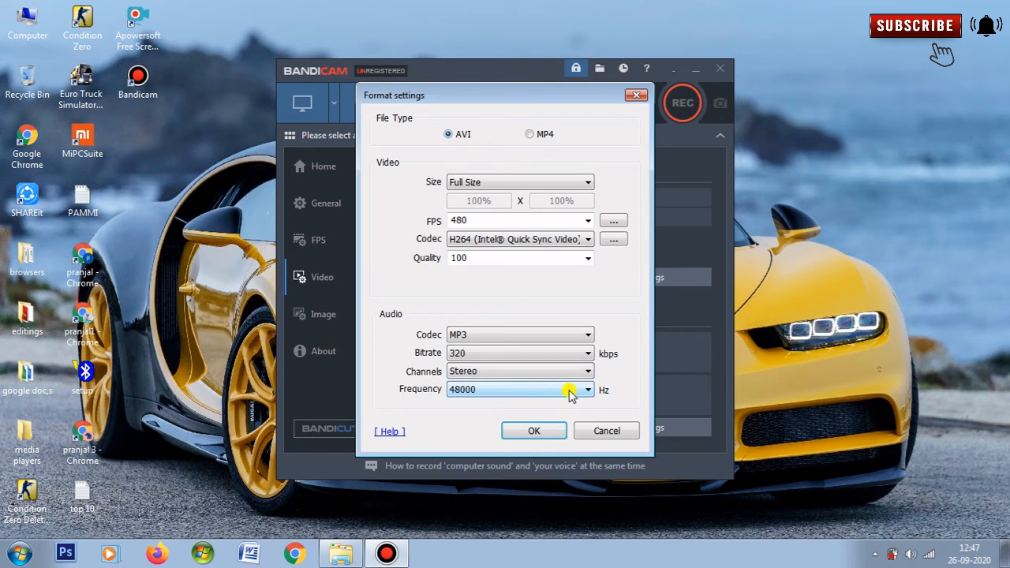
Keep the audio frequency at 48000 Hz, switch the file type to MP4 and apply the format settings.
click(570, 391)
click(535, 442)
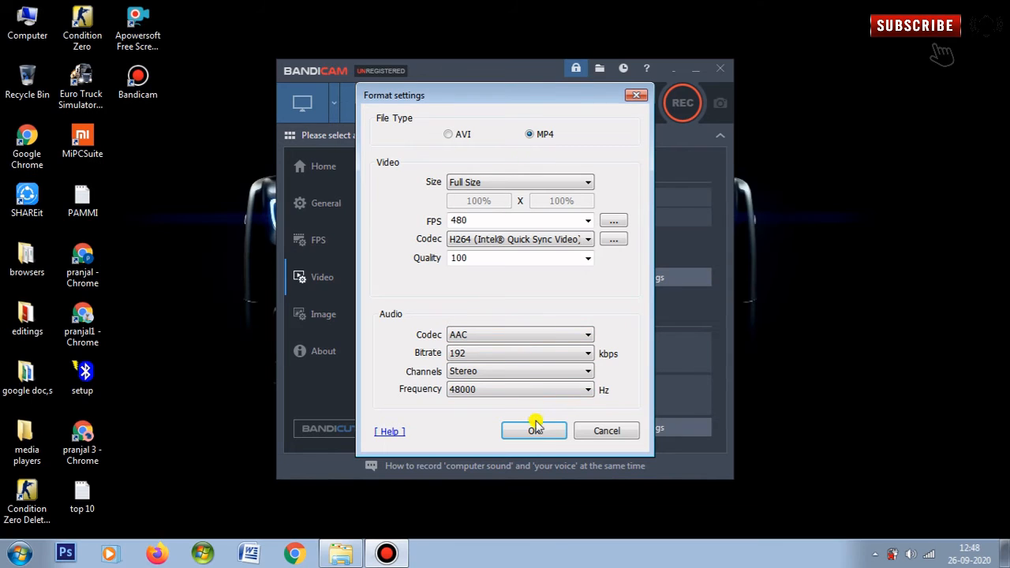
click(535, 428)
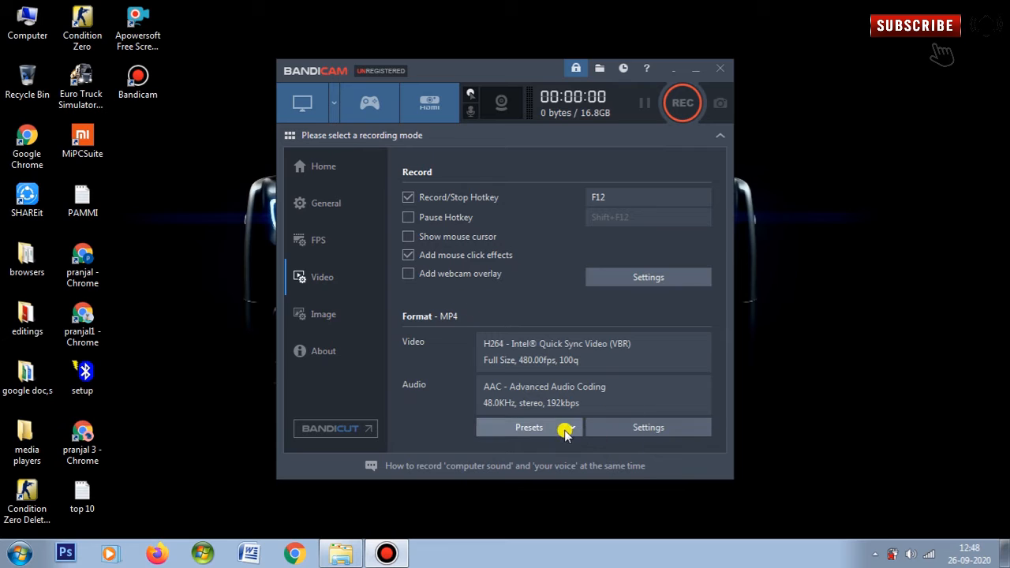
Review the sound options in the recording settings and check the output folder for recordings.
click(639, 278)
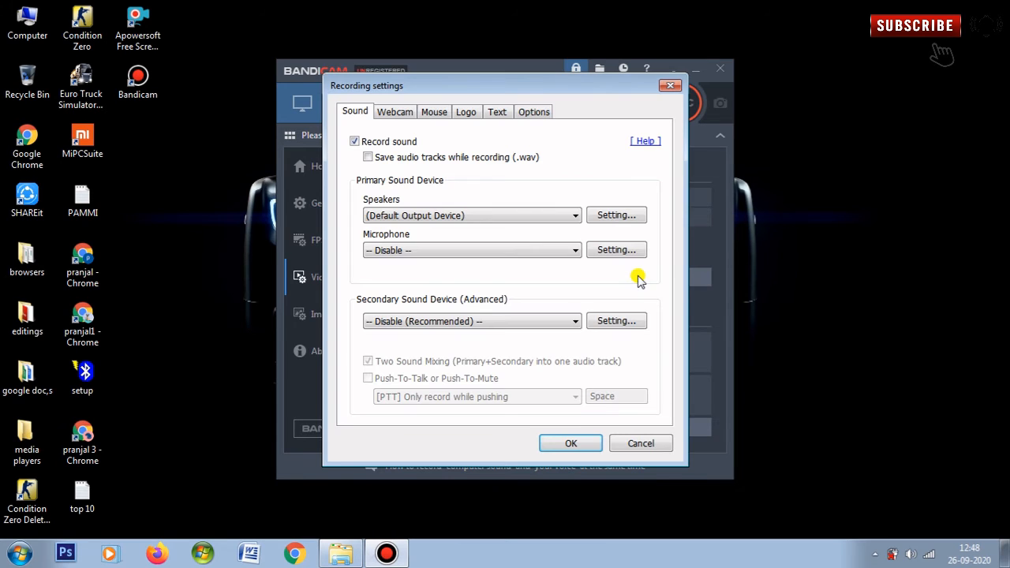
click(669, 86)
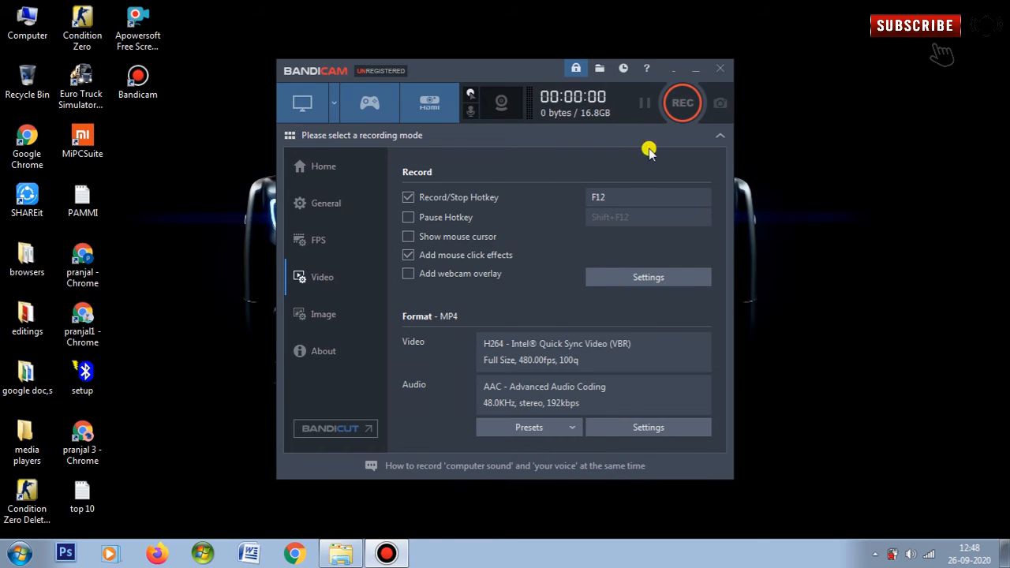
click(599, 73)
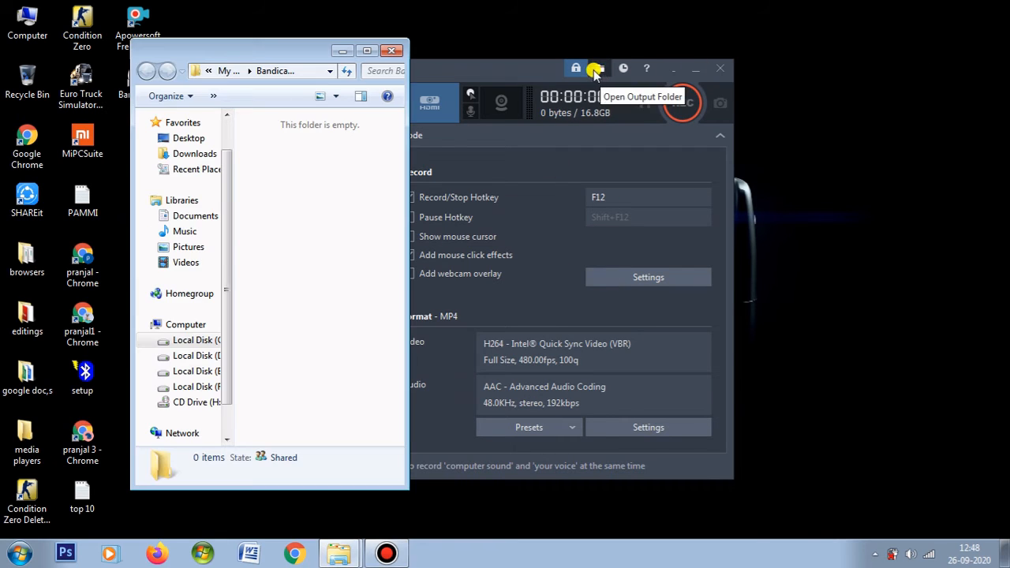
click(391, 51)
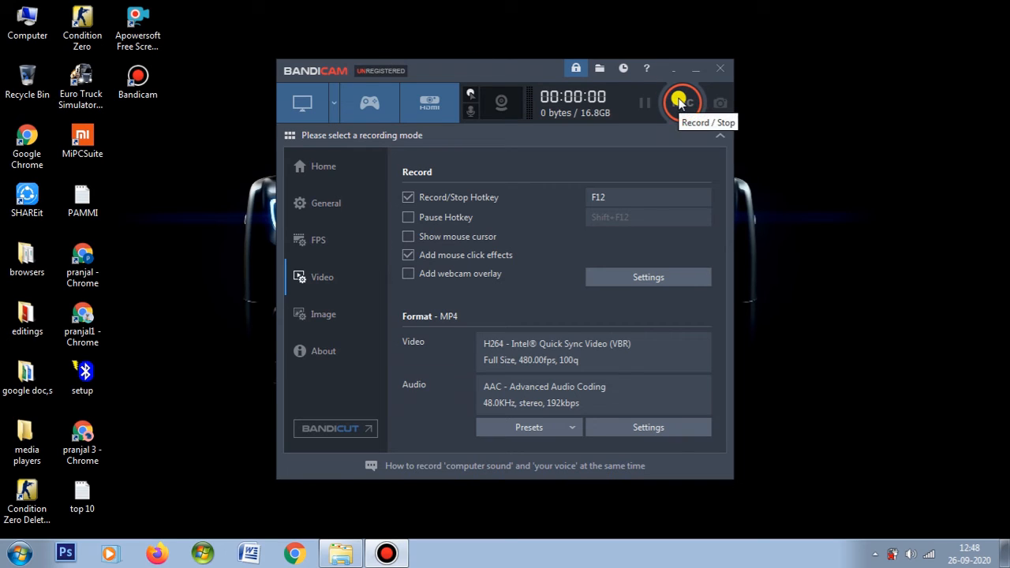
Close the Bandicam window.
click(717, 70)
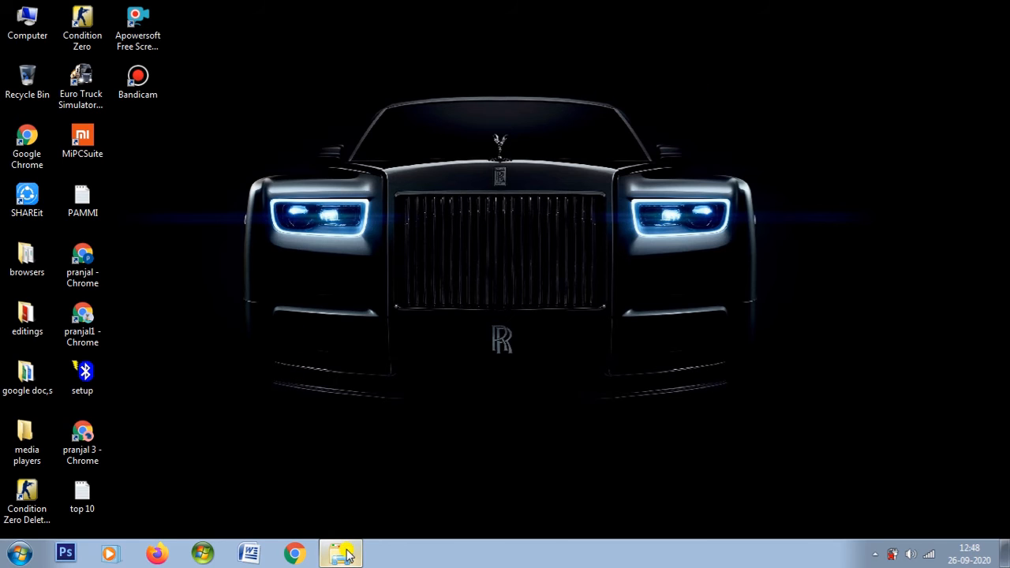